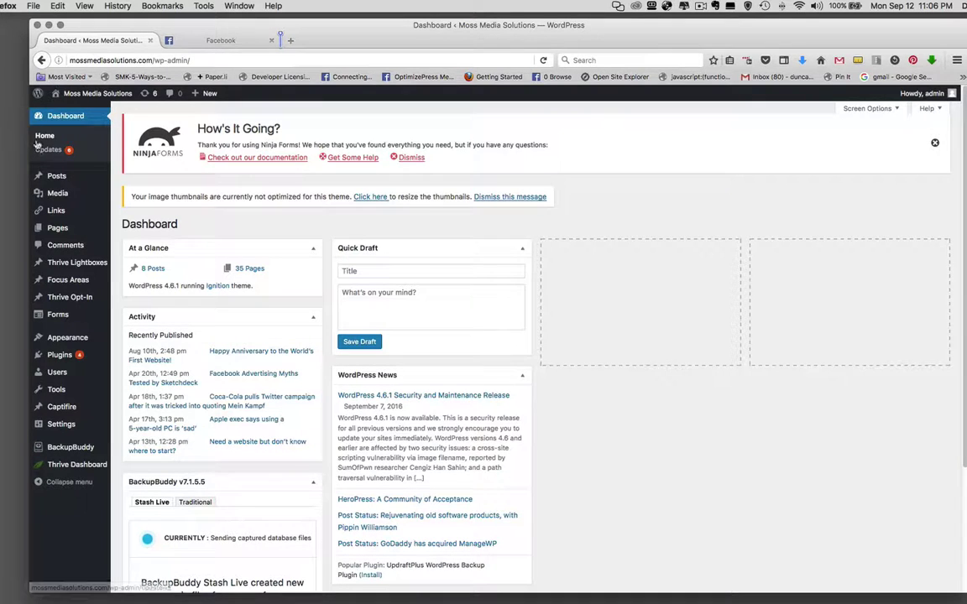
Open the live Remarkable Marketing post from the WordPress All Posts list
{"action": "mouse_move", "coordinate": [60, 179]}
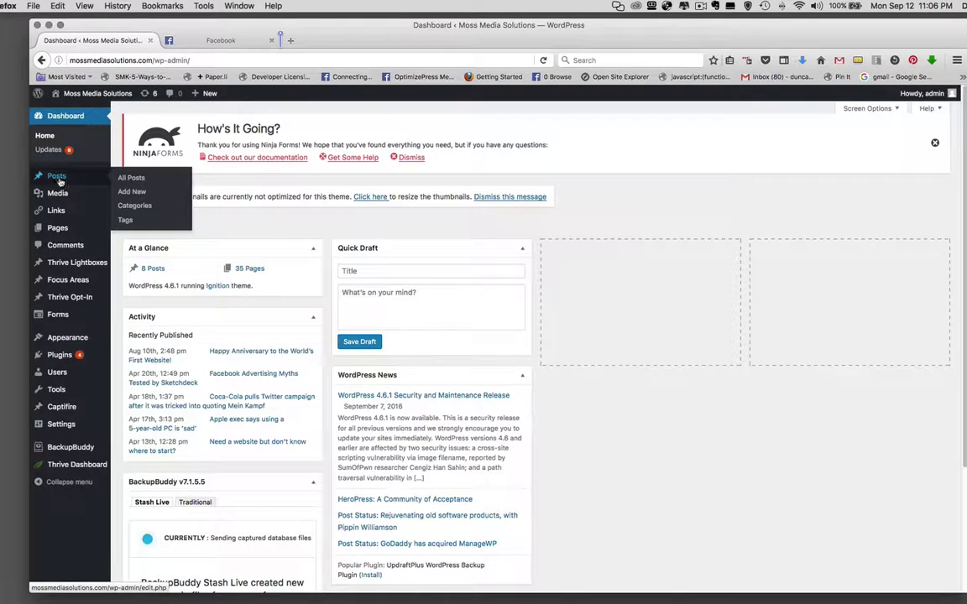
{"action": "left_click", "coordinate": [130, 179]}
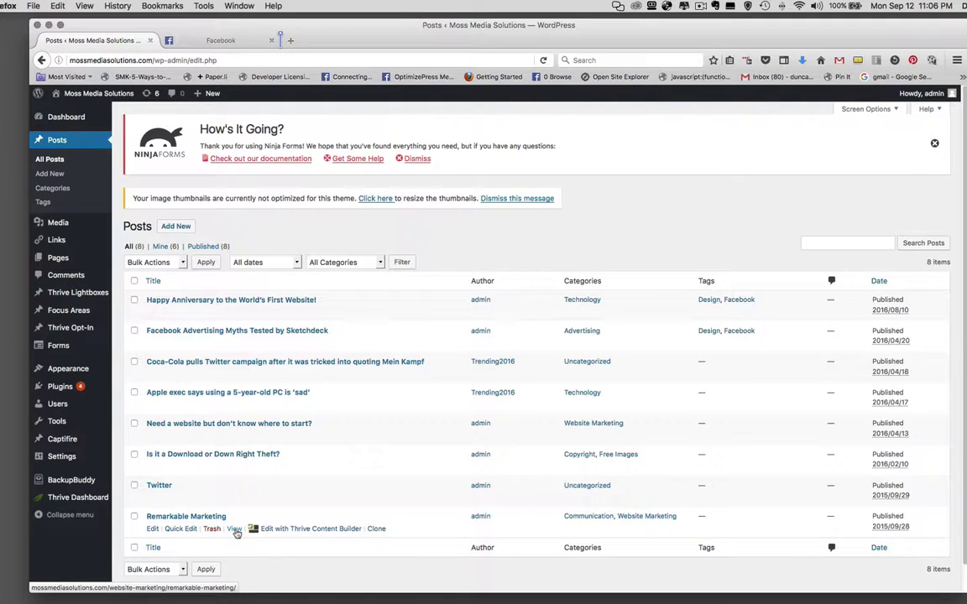
{"action": "left_click", "coordinate": [235, 529]}
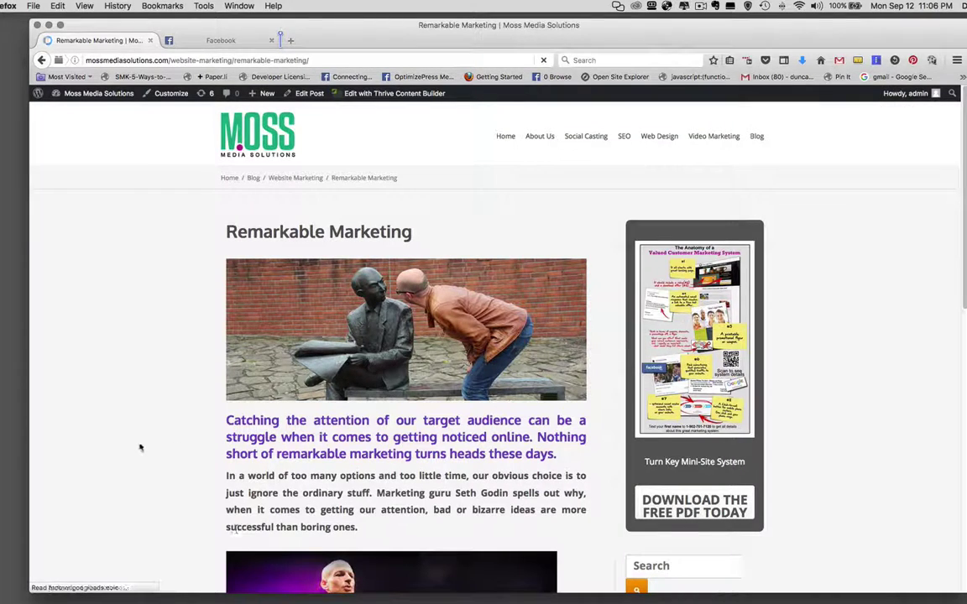
Scroll through the Remarkable Marketing article and back to the top, then switch to Facebook
{"action": "scroll", "coordinate": [136, 450], "scroll_direction": "down", "scroll_amount": 4}
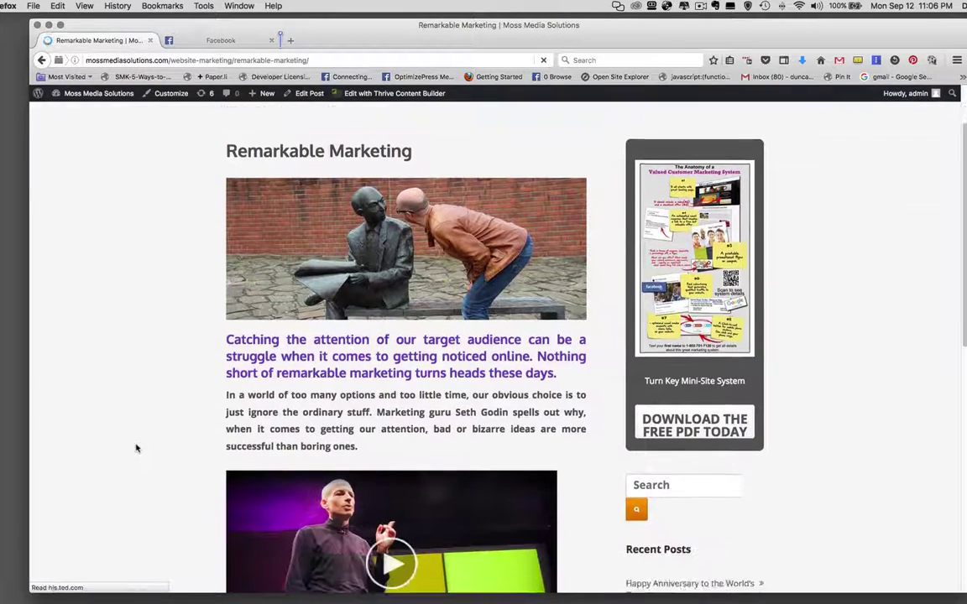
{"action": "scroll", "coordinate": [136, 449], "scroll_direction": "up", "scroll_amount": 3}
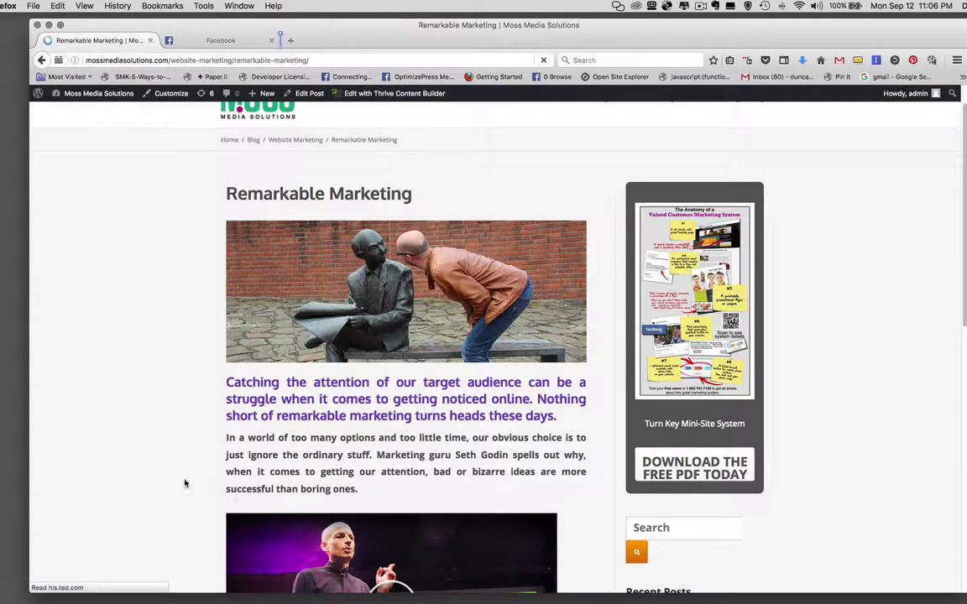
{"action": "scroll", "coordinate": [185, 483], "scroll_direction": "down", "scroll_amount": 2}
{"action": "scroll", "coordinate": [514, 508], "scroll_direction": "down", "scroll_amount": 1}
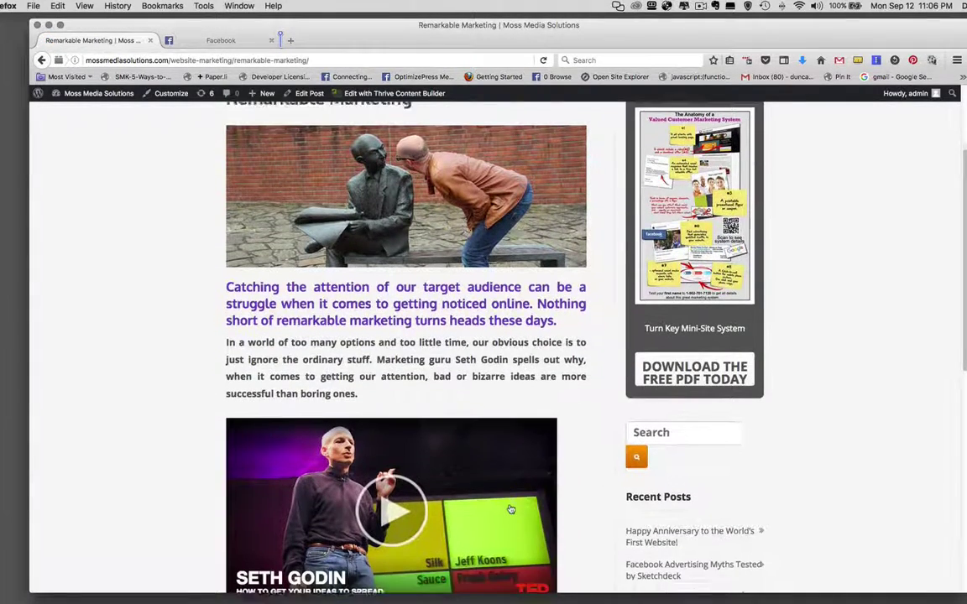
{"action": "scroll", "coordinate": [504, 509], "scroll_direction": "up", "scroll_amount": 2}
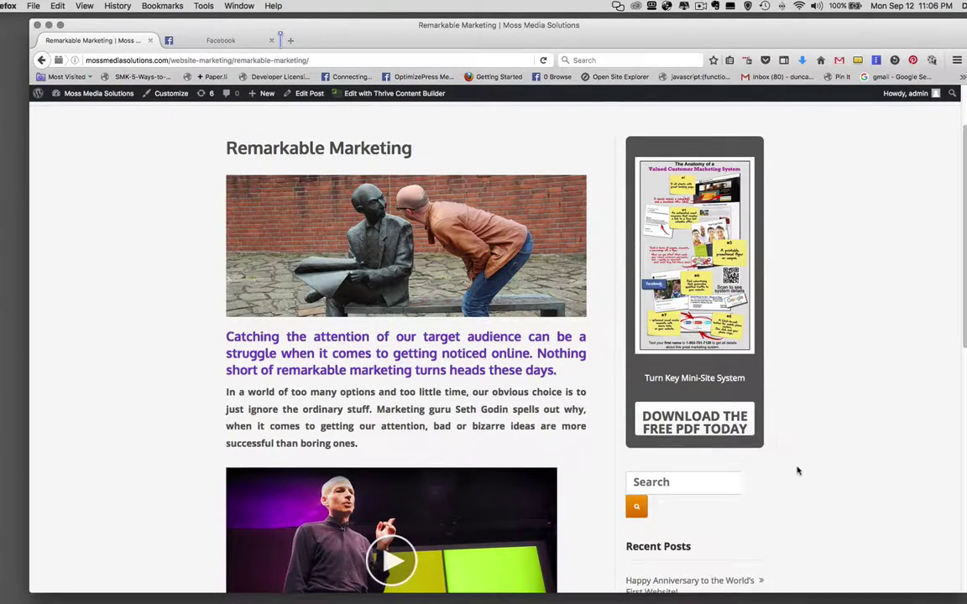
{"action": "scroll", "coordinate": [799, 471], "scroll_direction": "down", "scroll_amount": 7}
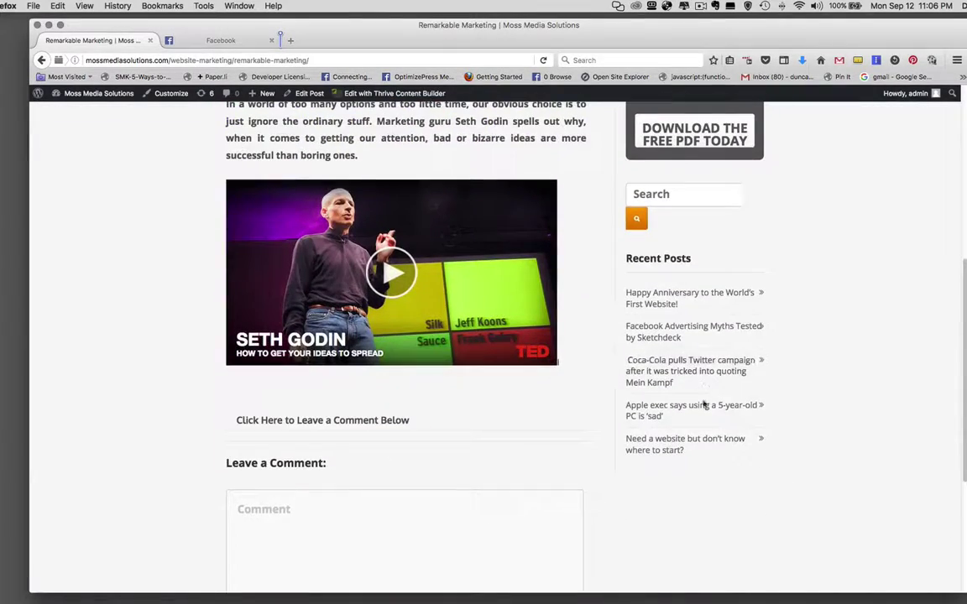
{"action": "scroll", "coordinate": [840, 447], "scroll_direction": "up", "scroll_amount": 3}
{"action": "scroll", "coordinate": [840, 448], "scroll_direction": "up", "scroll_amount": 6}
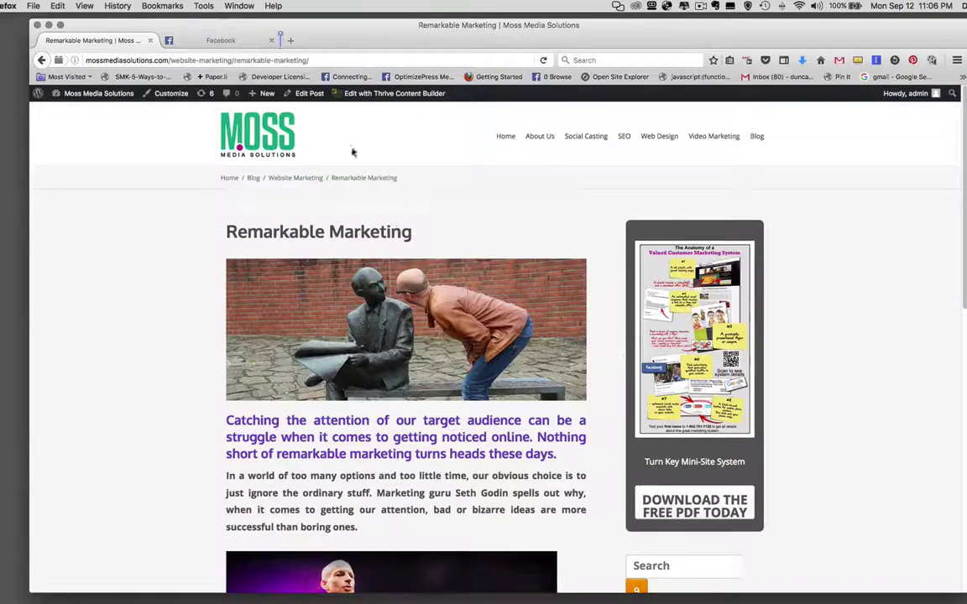
{"action": "left_click", "coordinate": [229, 41]}
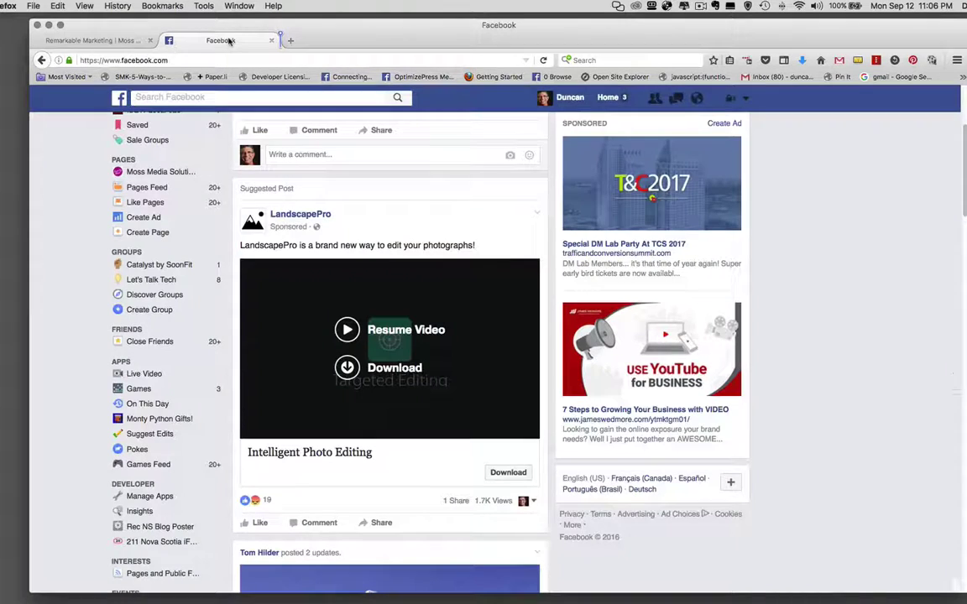
Visit the Moss Media Solutions Facebook page, then return to the Remarkable Marketing post
{"action": "left_click", "coordinate": [144, 173]}
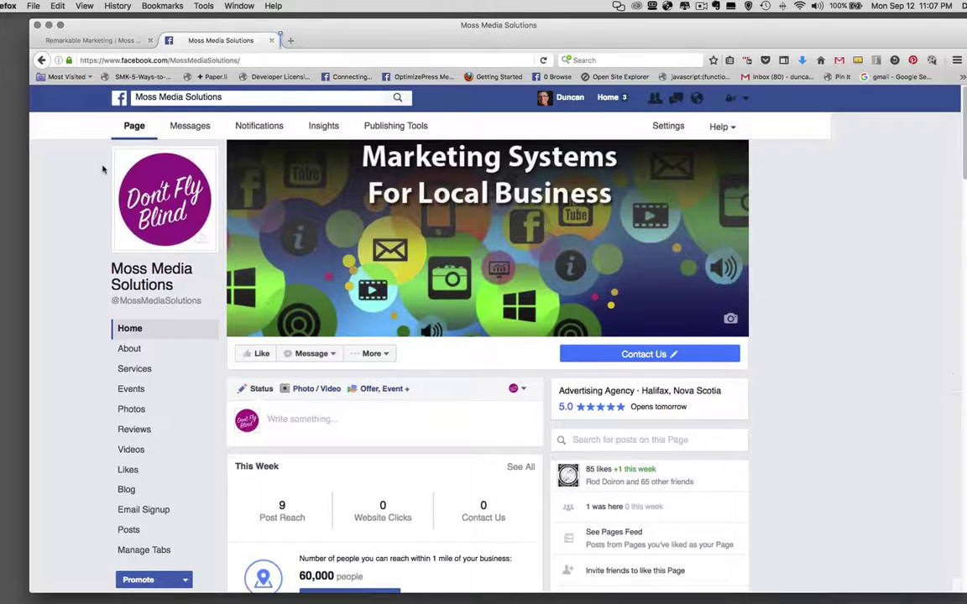
{"action": "left_click", "coordinate": [94, 40]}
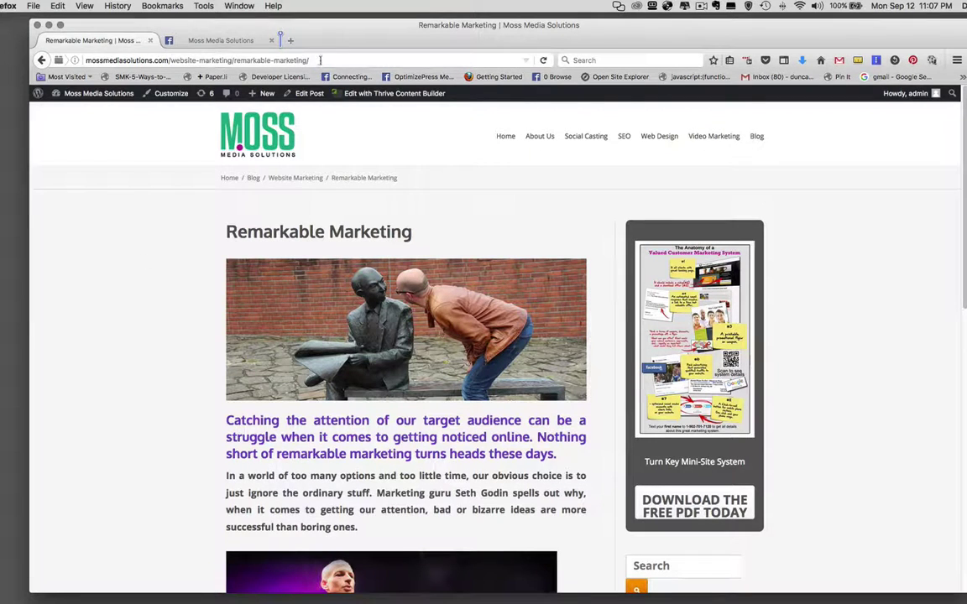
Copy the Remarkable Marketing post's URL and go back to the Moss Media Solutions page
{"action": "left_click_drag", "start_coordinate": [309, 61], "coordinate": [83, 62]}
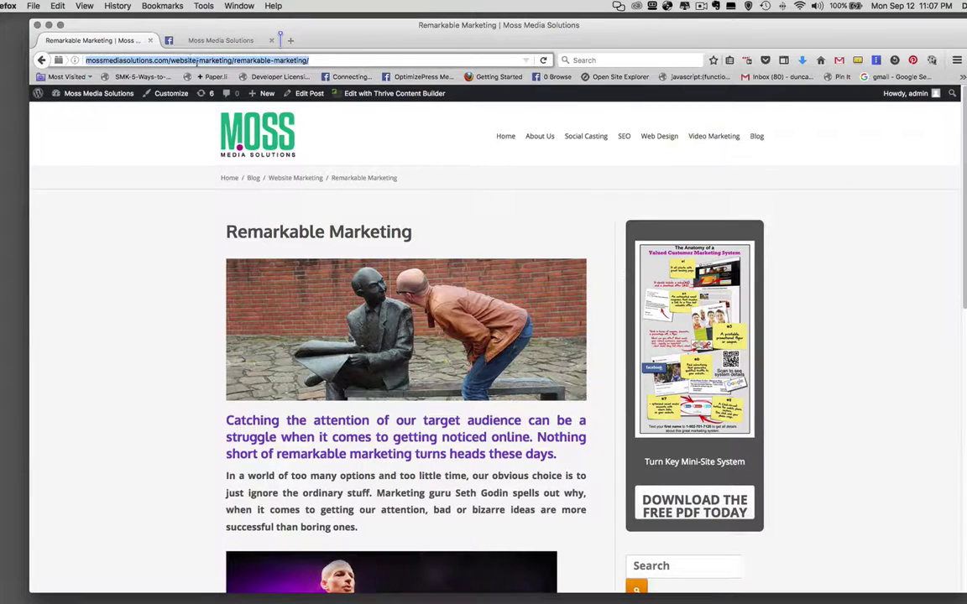
{"action": "right_click", "coordinate": [198, 61]}
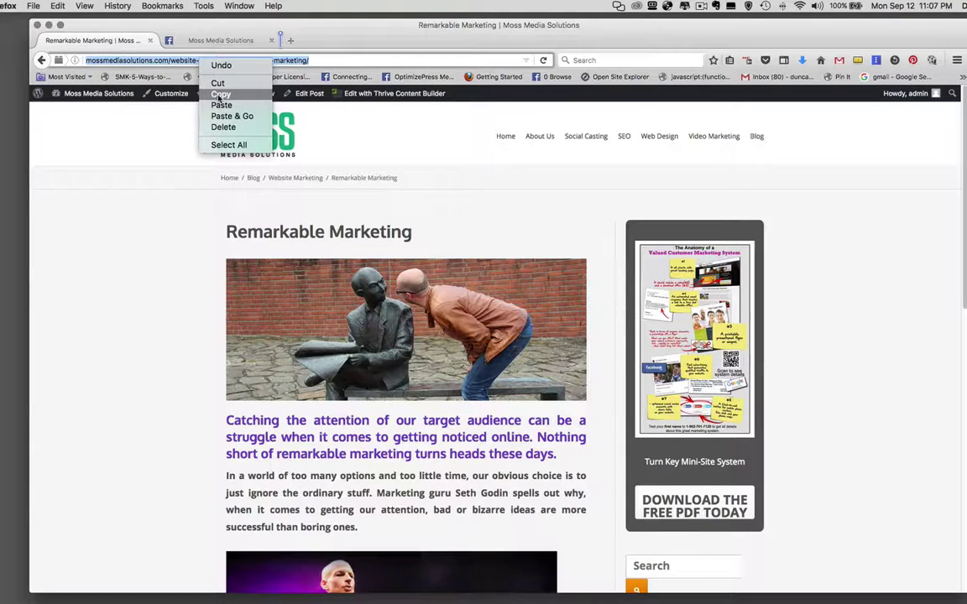
{"action": "left_click", "coordinate": [219, 94]}
{"action": "left_click", "coordinate": [209, 43]}
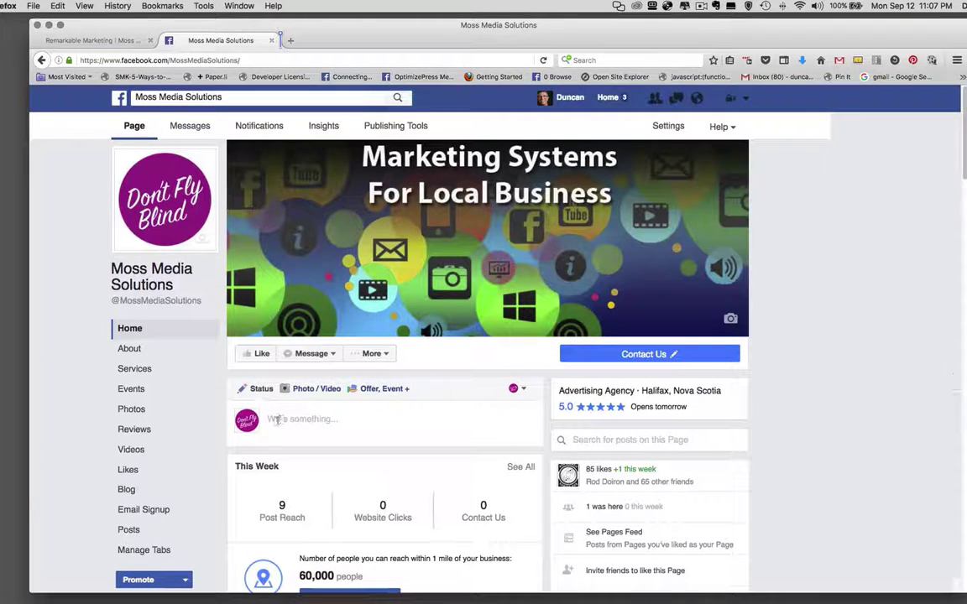
Start a new page post and paste the Remarkable Marketing blog link into it
{"action": "left_click", "coordinate": [274, 420]}
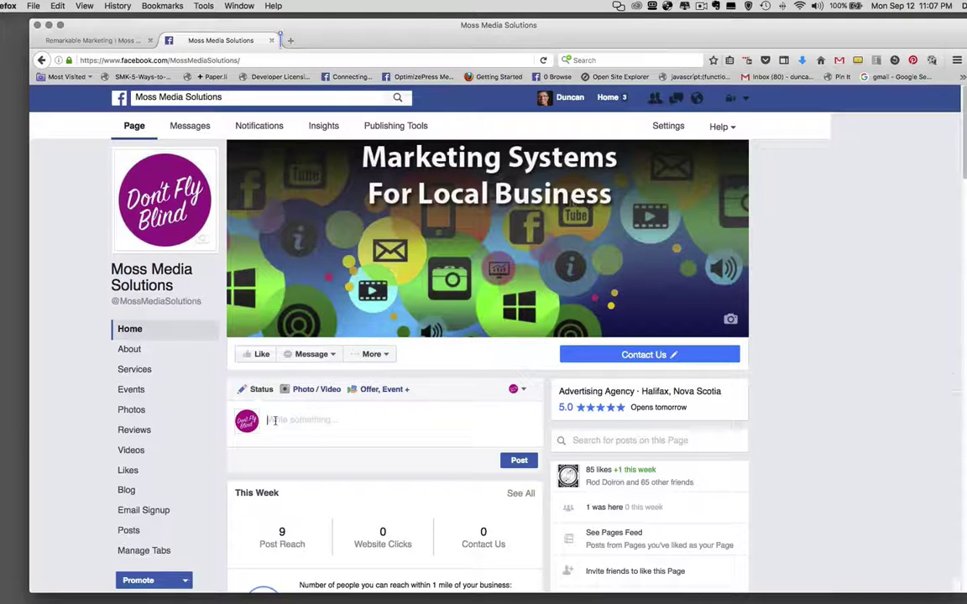
{"action": "right_click", "coordinate": [274, 420]}
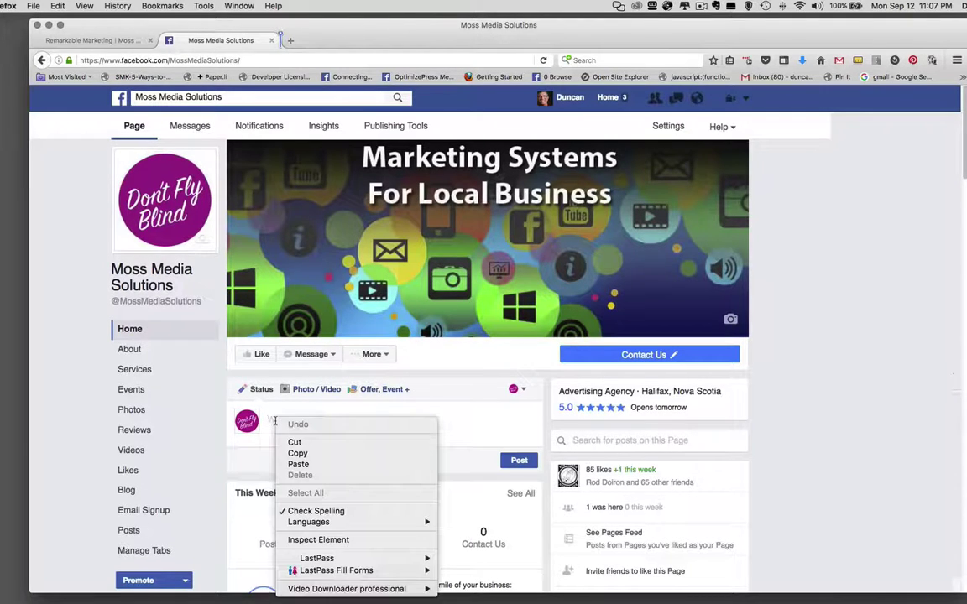
{"action": "left_click", "coordinate": [300, 464]}
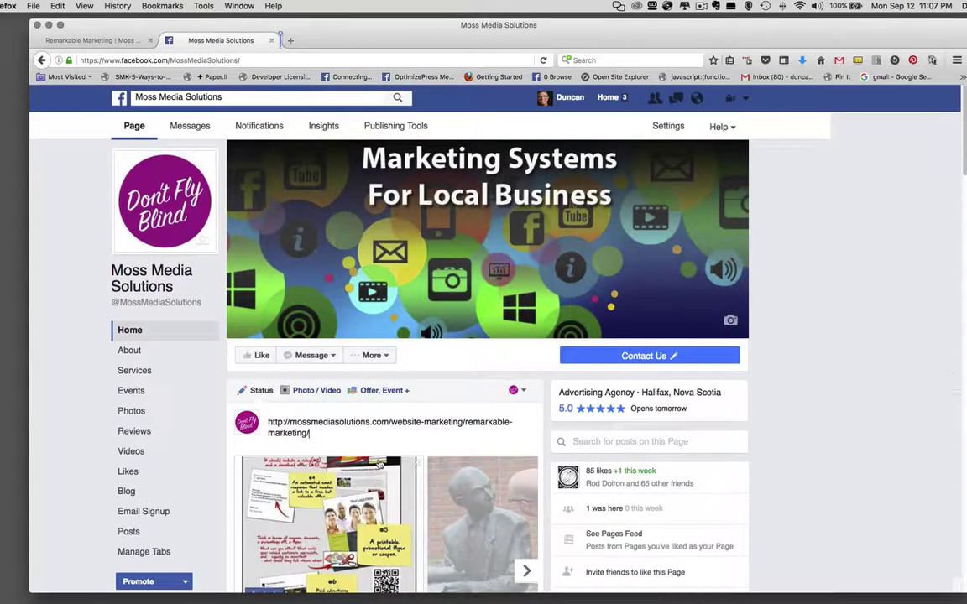
Remove the flyer card from the link preview, leaving the statue photo
{"action": "scroll", "coordinate": [380, 463], "scroll_direction": "down", "scroll_amount": 5}
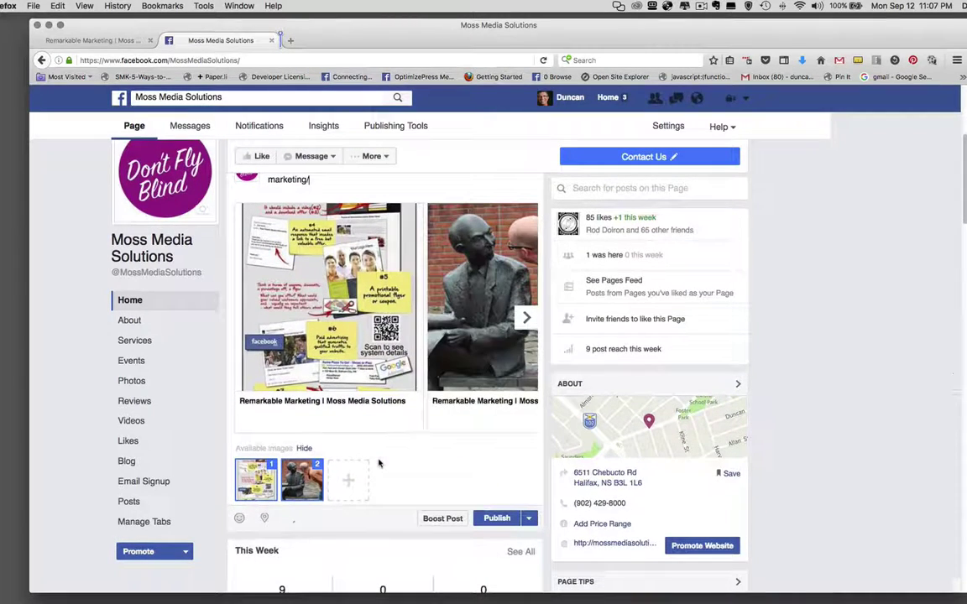
{"action": "mouse_move", "coordinate": [344, 231]}
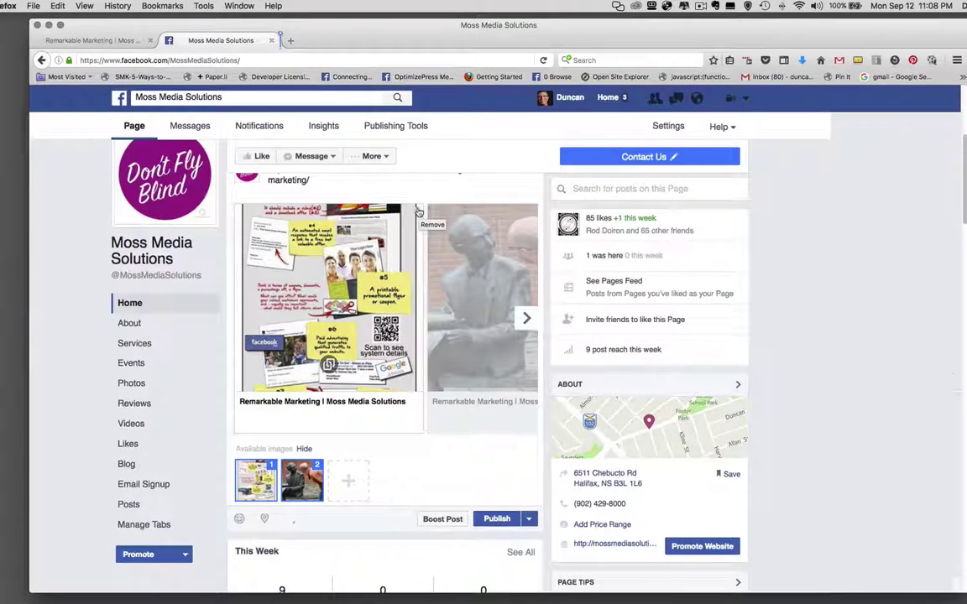
{"action": "left_click", "coordinate": [417, 211]}
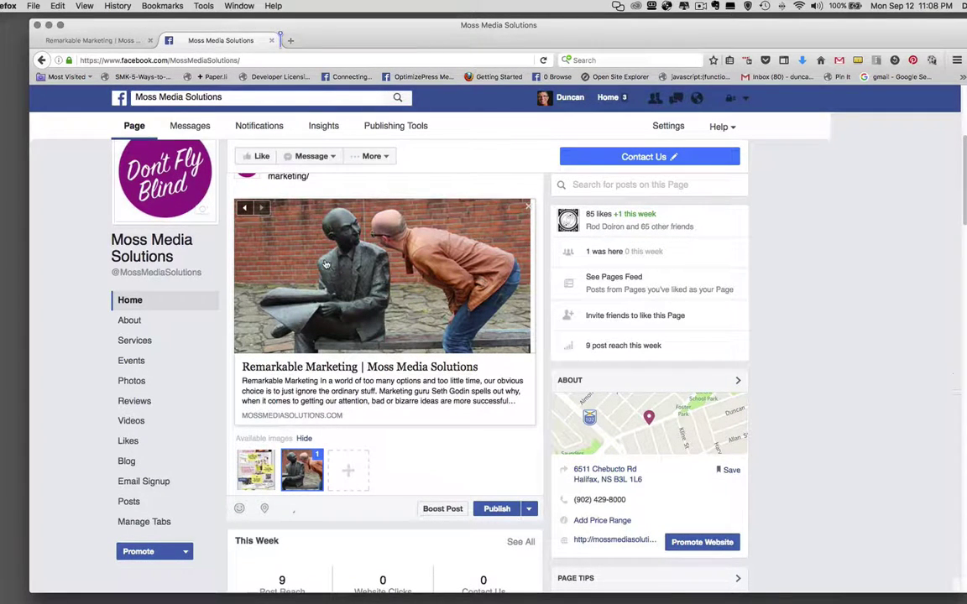
{"action": "scroll", "coordinate": [319, 243], "scroll_direction": "up", "scroll_amount": 2}
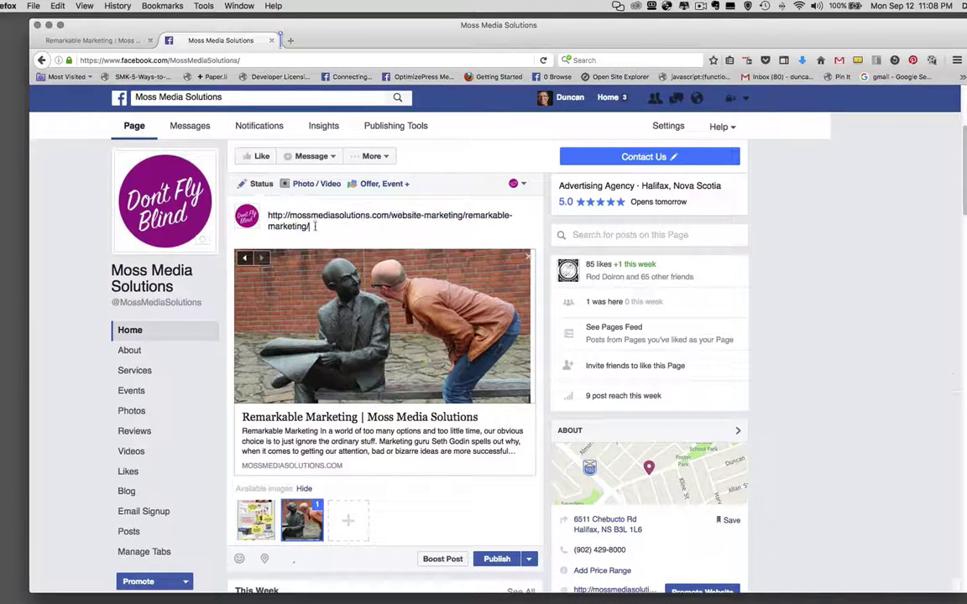
Replace the link text with the Seth Godin caption, correcting 'bizzare' to 'bizarre'
{"action": "left_click_drag", "start_coordinate": [267, 215], "coordinate": [310, 227]}
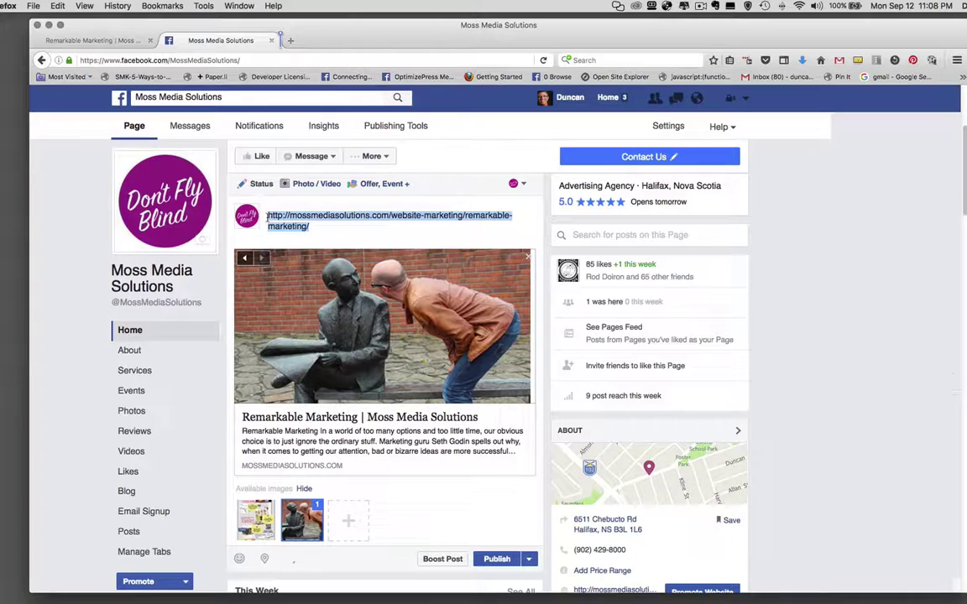
{"action": "type", "text": "Seth"}
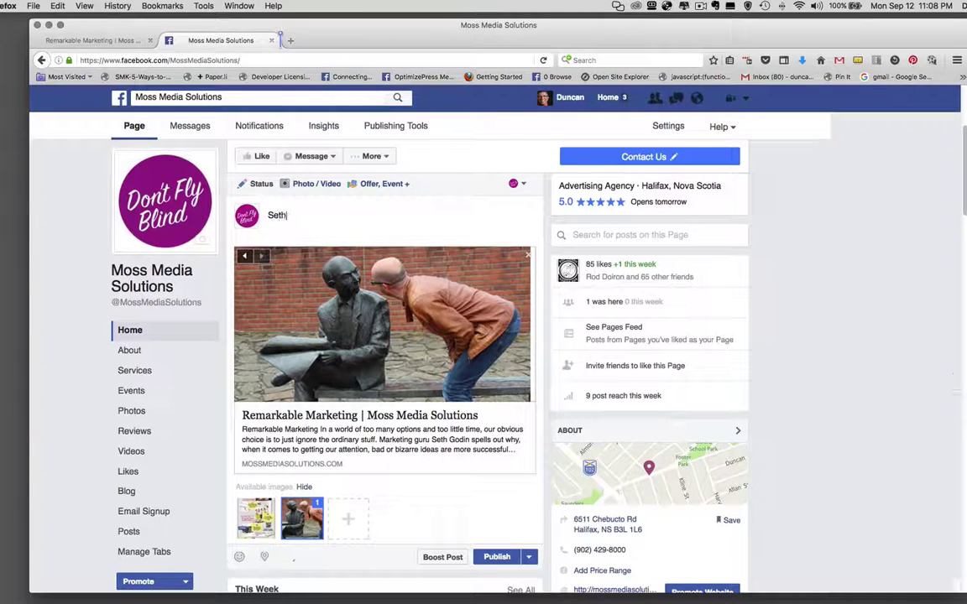
{"action": "type", "text": " Godin says, bad or b"}
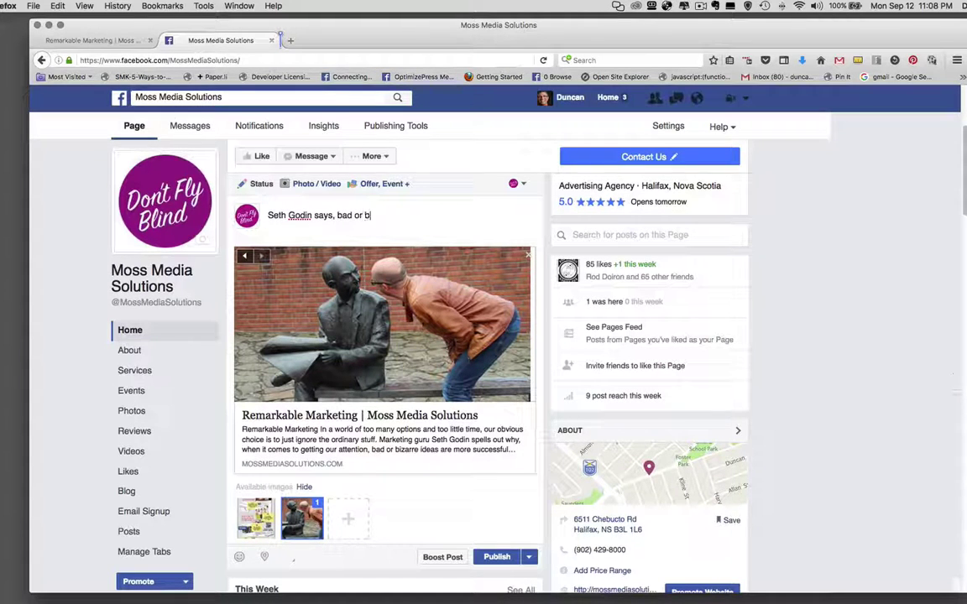
{"action": "type", "text": "izzare is bette"}
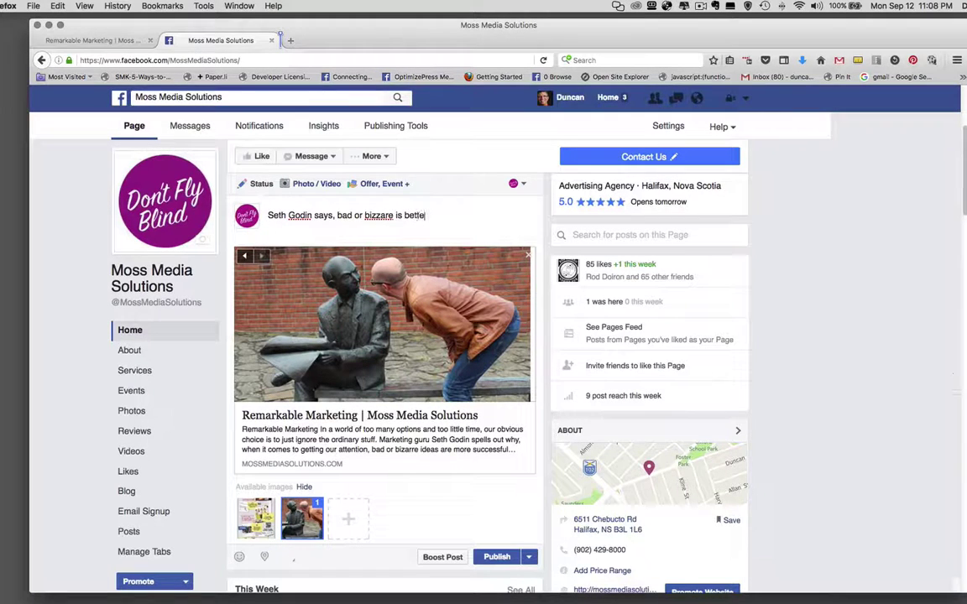
{"action": "type", "text": "r than bori"}
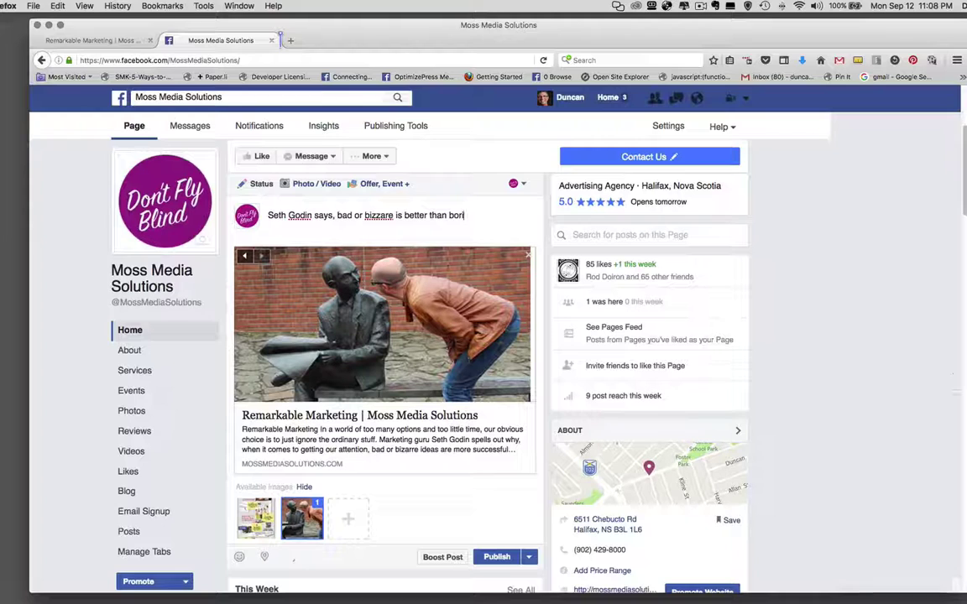
{"action": "type", "text": "ng. Learn more."}
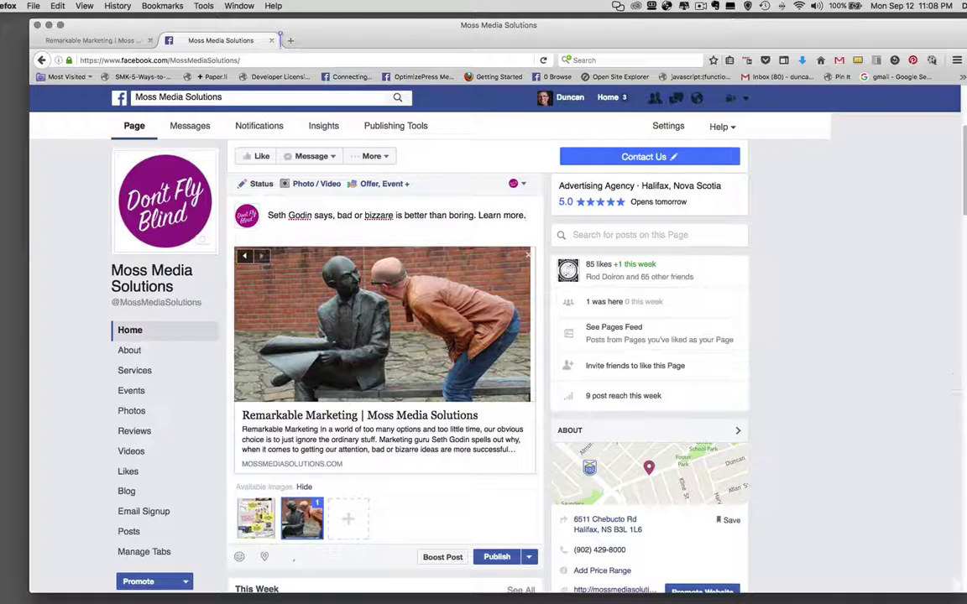
{"action": "right_click", "coordinate": [379, 214]}
{"action": "left_click", "coordinate": [405, 218]}
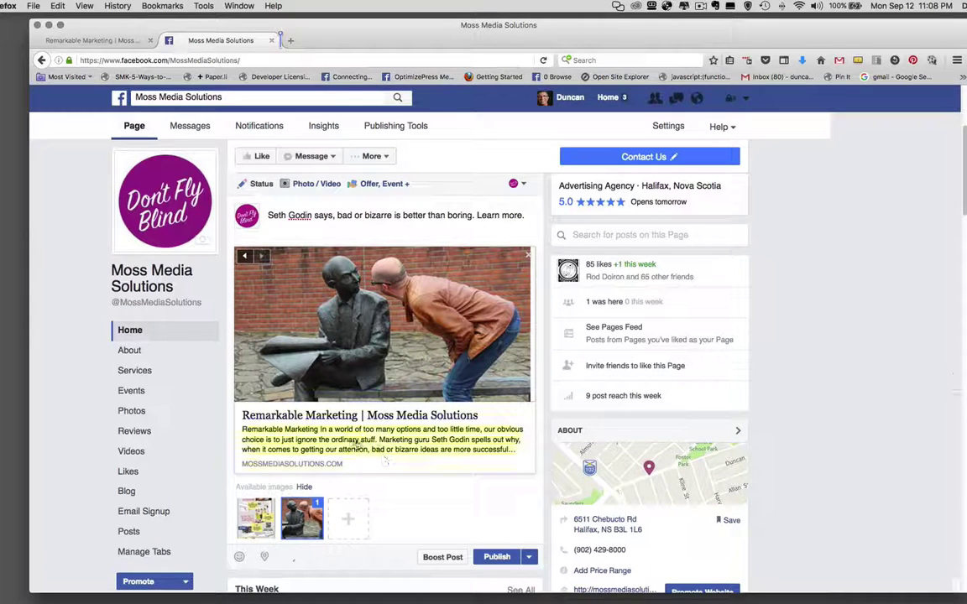
Trim '| Moss Media Solutions' from the link headline, leaving 'Remarkable Marketing'
{"action": "left_click", "coordinate": [349, 419]}
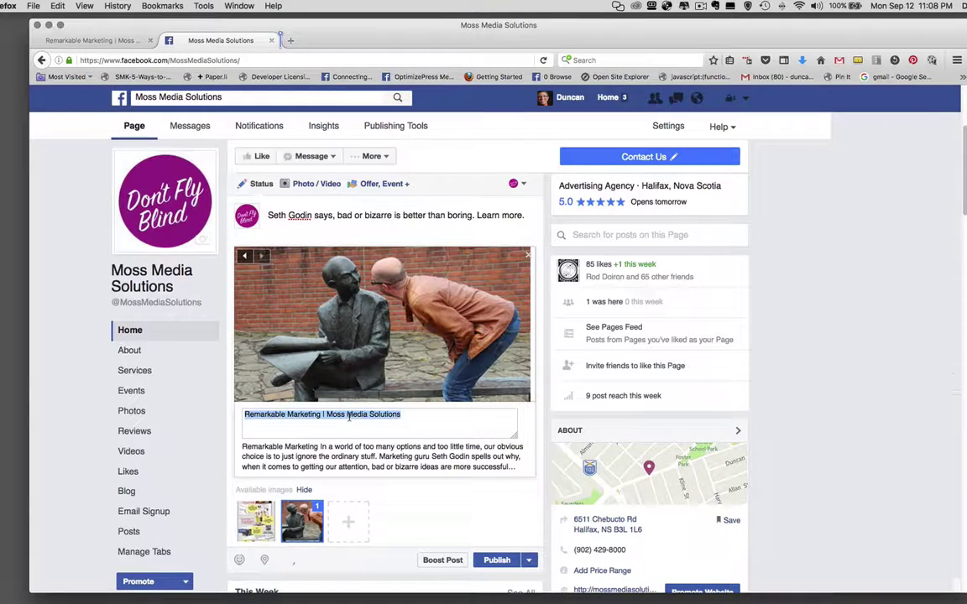
{"action": "left_click_drag", "start_coordinate": [323, 414], "coordinate": [402, 415]}
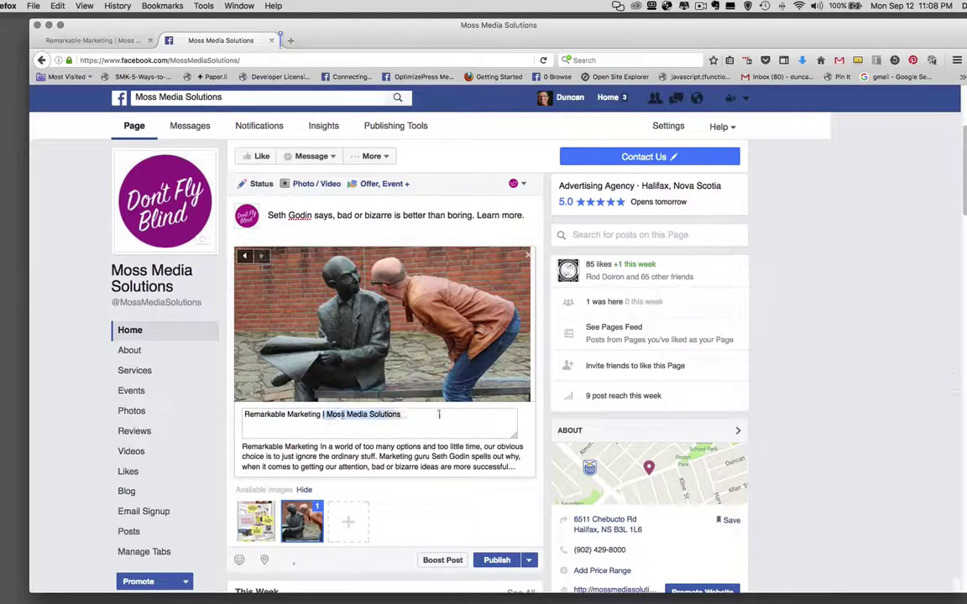
{"action": "key", "text": "BackSpace"}
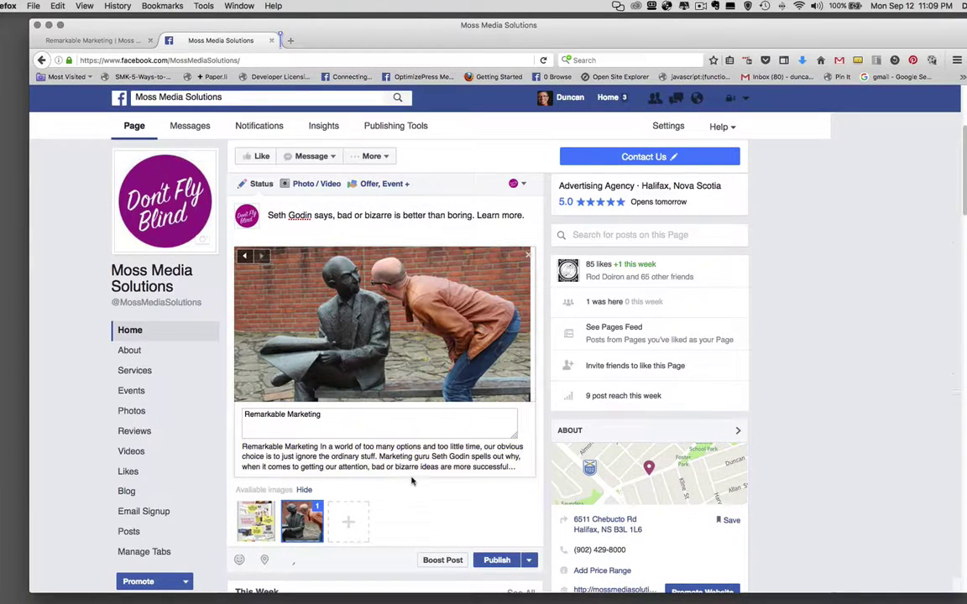
{"action": "left_click", "coordinate": [291, 374]}
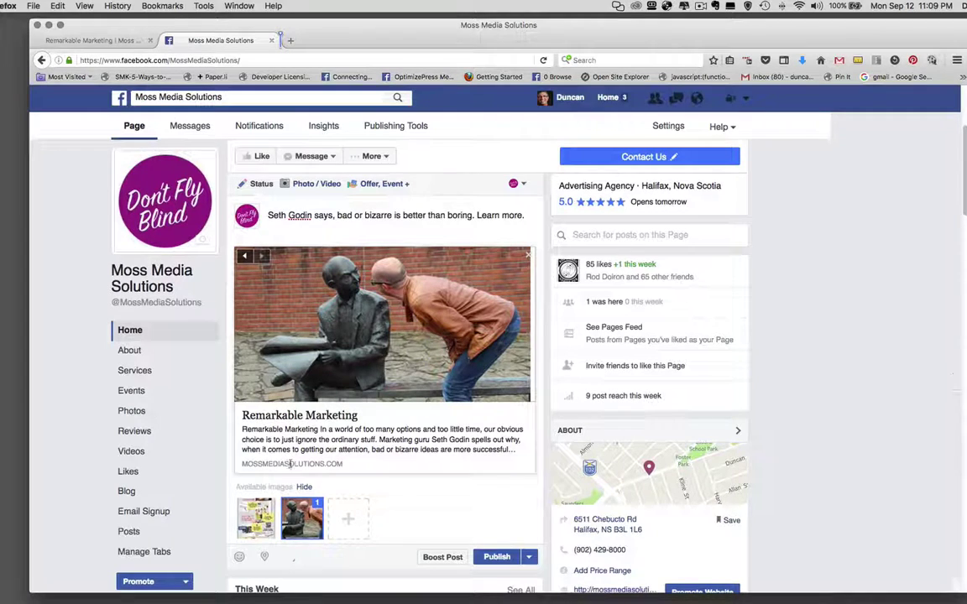
Delete the description's second sentence so it ends at 'ignore the ordinary stuff.'
{"action": "left_click", "coordinate": [394, 434]}
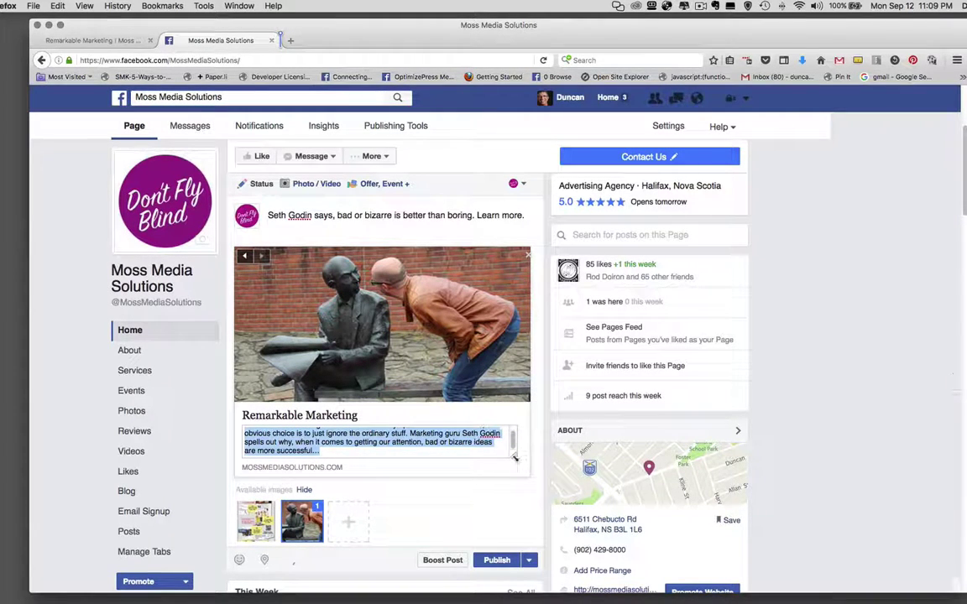
{"action": "left_click_drag", "start_coordinate": [520, 461], "coordinate": [534, 522]}
{"action": "left_click", "coordinate": [483, 430]}
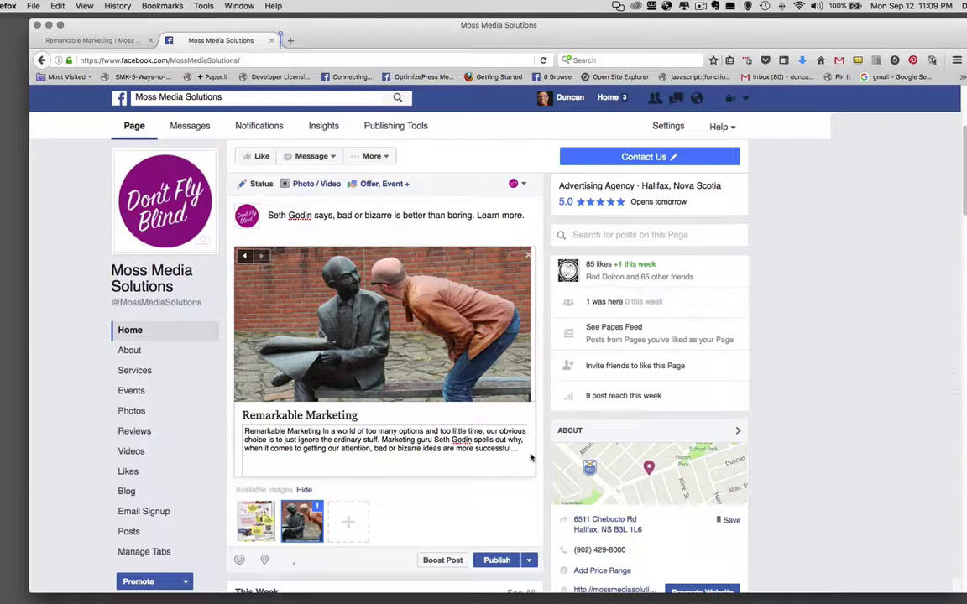
{"action": "left_click", "coordinate": [388, 405]}
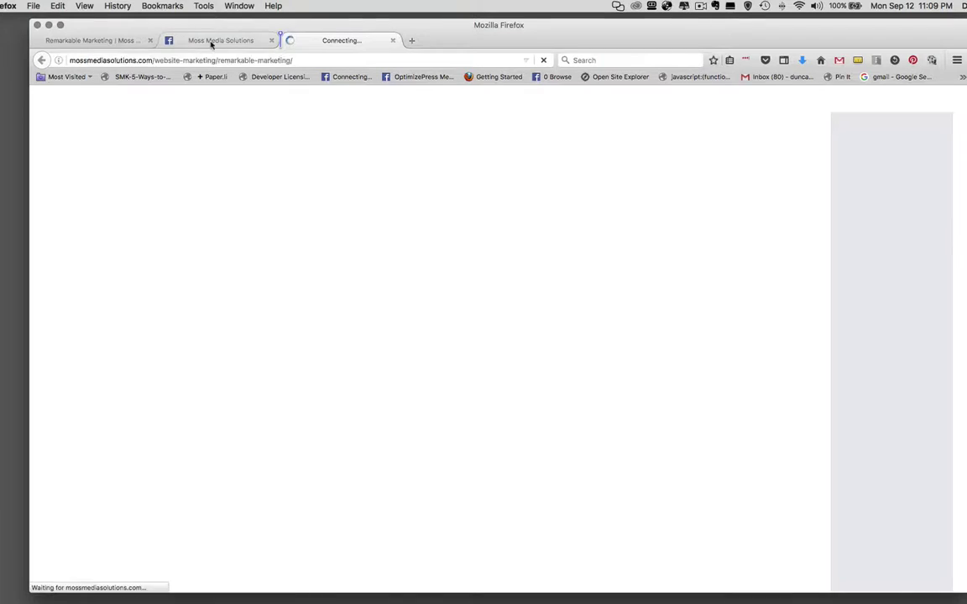
{"action": "left_click", "coordinate": [209, 40]}
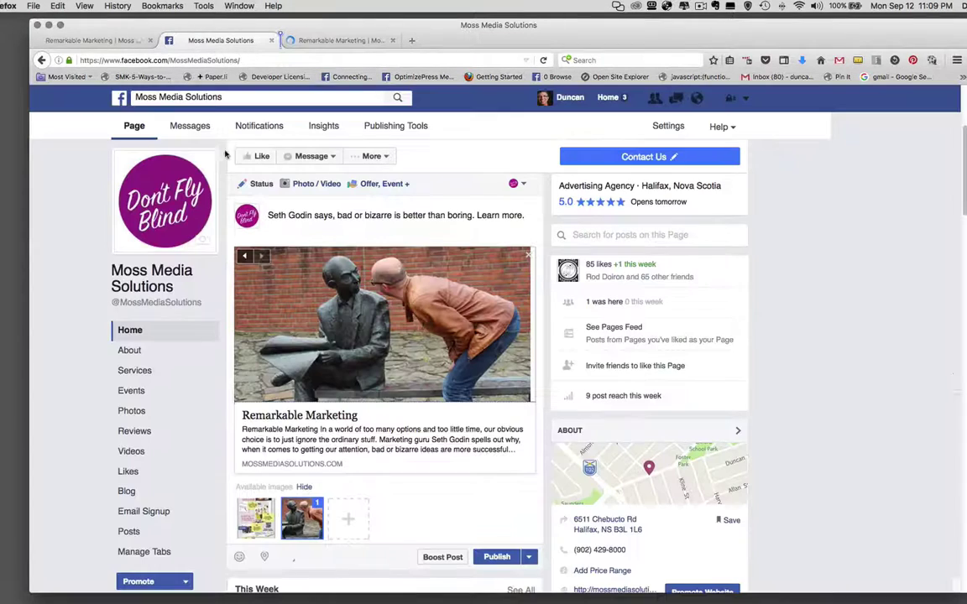
{"action": "left_click", "coordinate": [445, 441]}
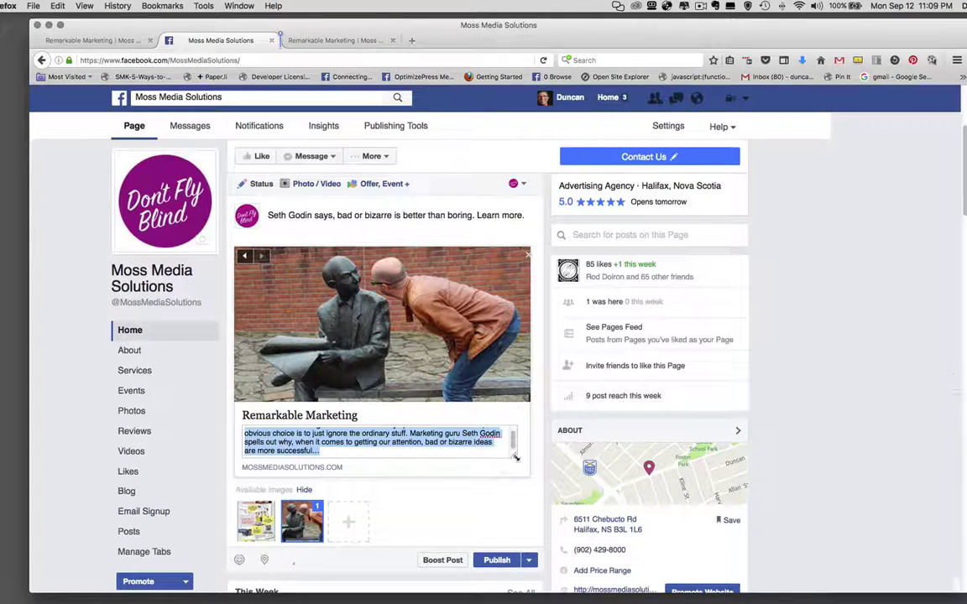
{"action": "mouse_move", "coordinate": [512, 462]}
{"action": "left_mouse_down"}
{"action": "mouse_move", "coordinate": [513, 484]}
{"action": "mouse_move", "coordinate": [514, 473]}
{"action": "left_mouse_up"}
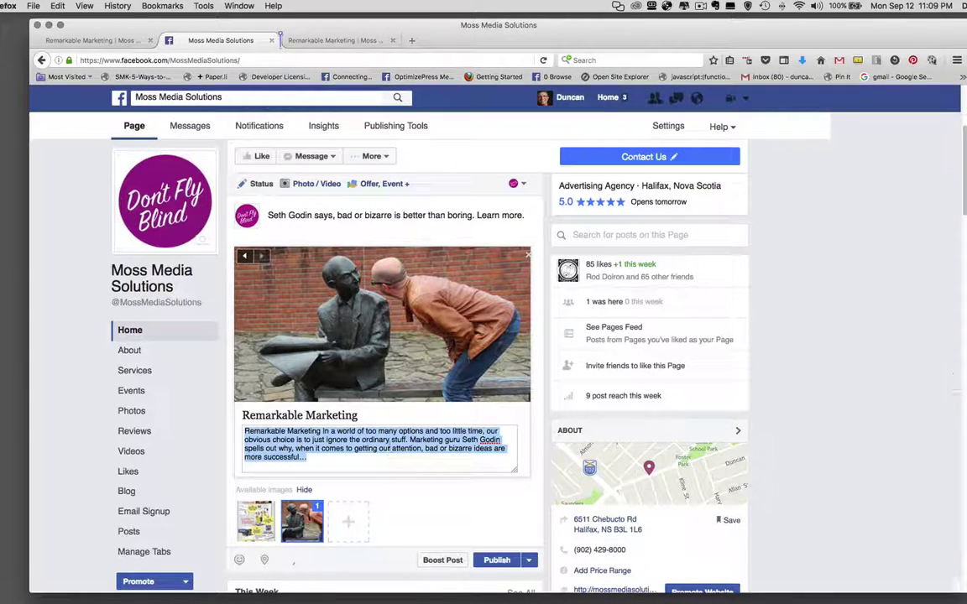
{"action": "left_click", "coordinate": [376, 454]}
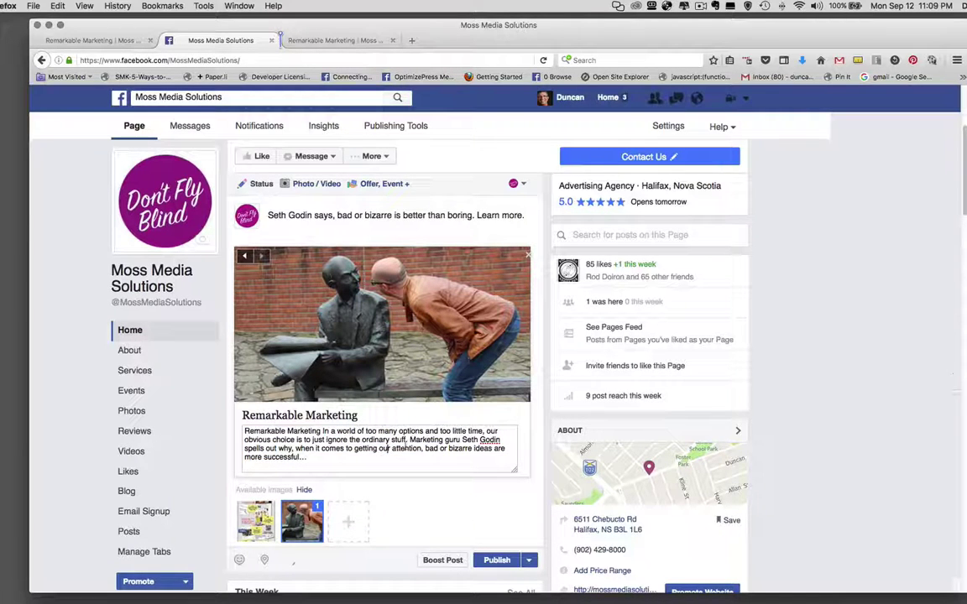
{"action": "left_click_drag", "start_coordinate": [410, 440], "coordinate": [431, 460]}
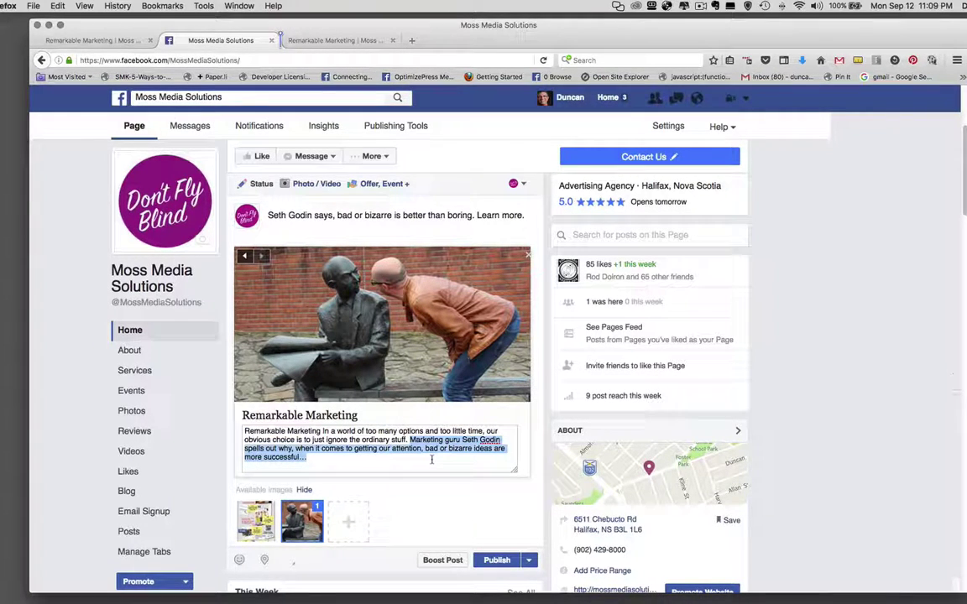
{"action": "key", "text": "BackSpace"}
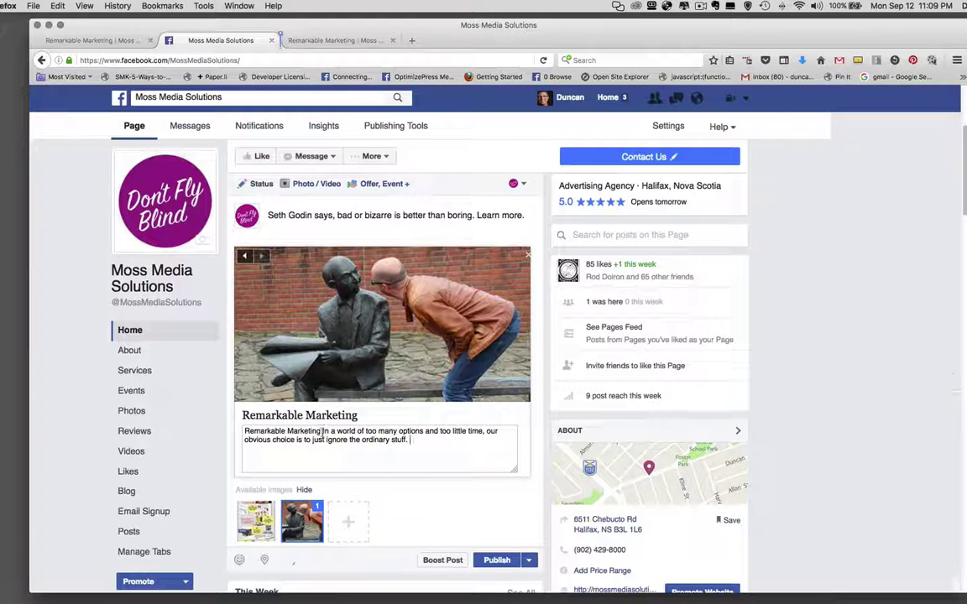
Remove 'Remarkable Marketing' from the description's start and append 'Click here to read the entire blog.'
{"action": "left_click_drag", "start_coordinate": [322, 431], "coordinate": [243, 431]}
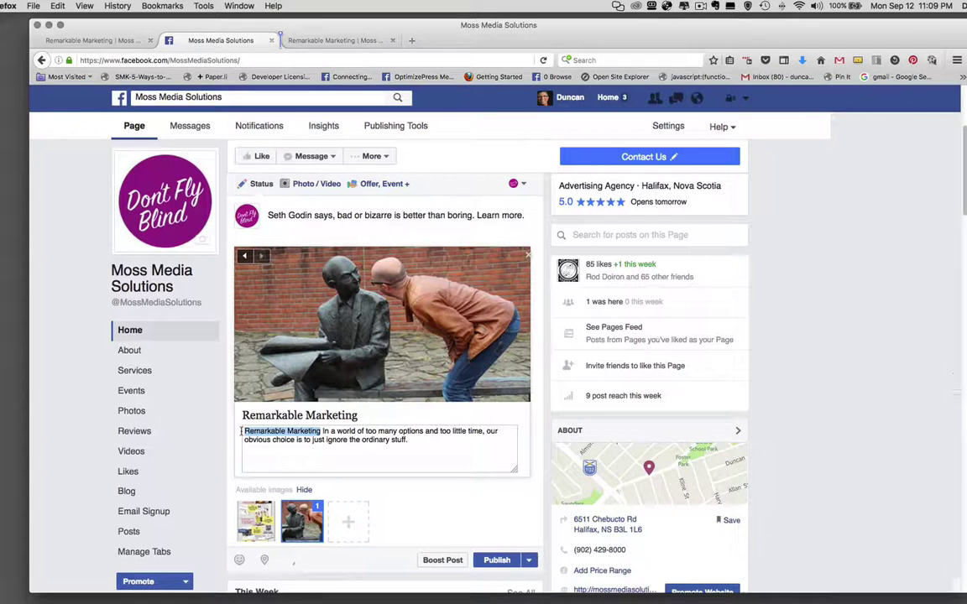
{"action": "key", "text": "BackSpace"}
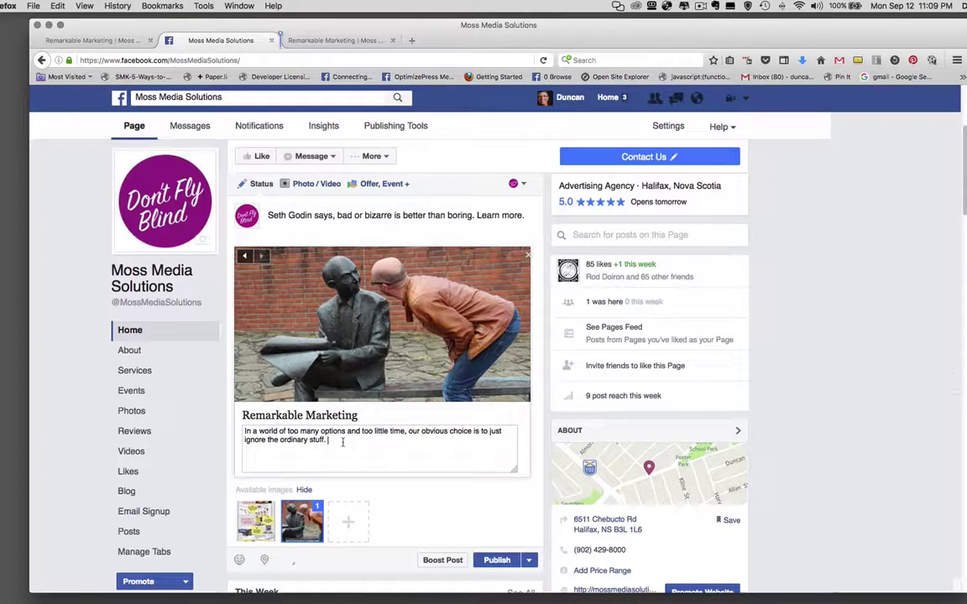
{"action": "type", "text": "Cl"}
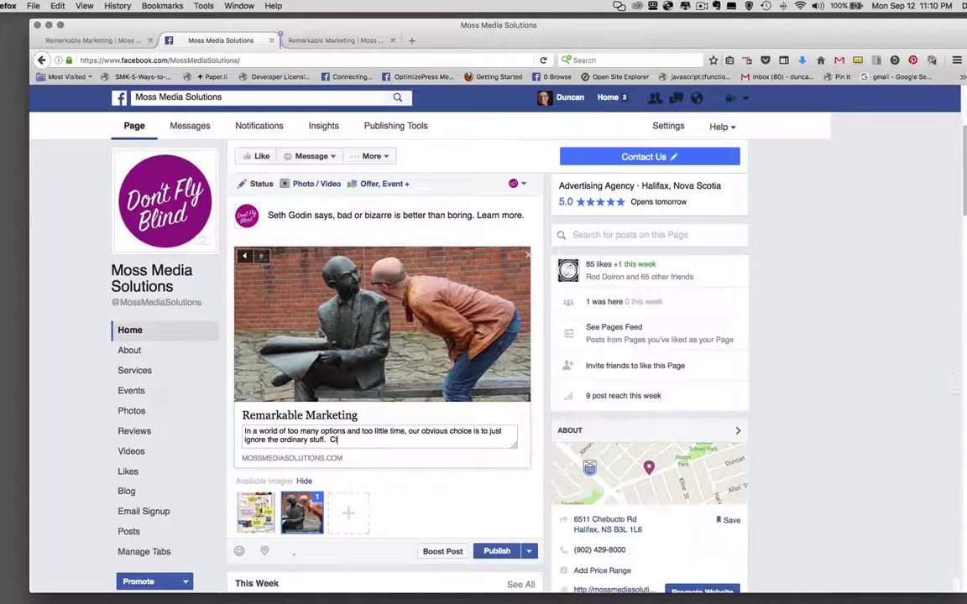
{"action": "type", "text": "ick here to read the e"}
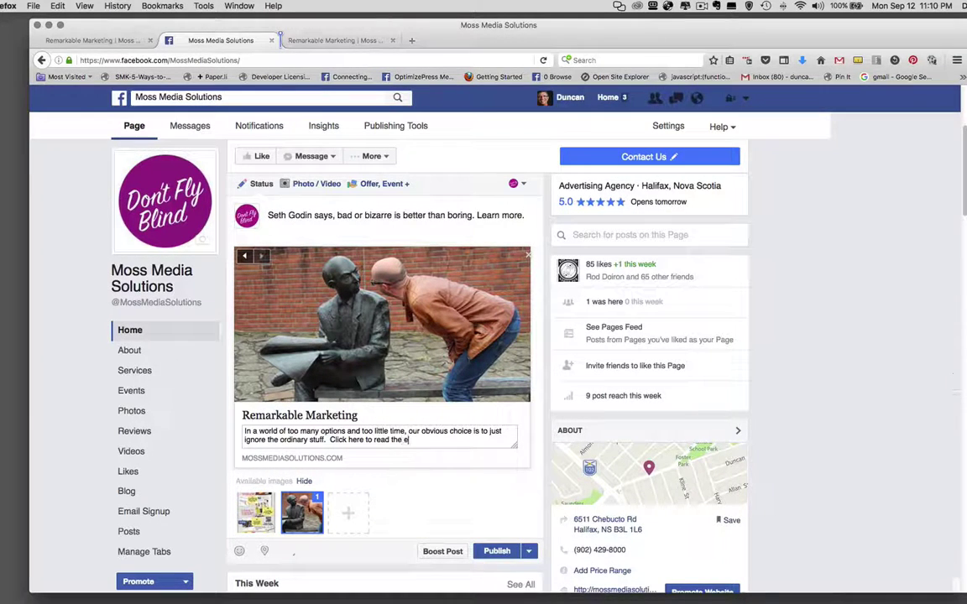
{"action": "type", "text": "ntire bl"}
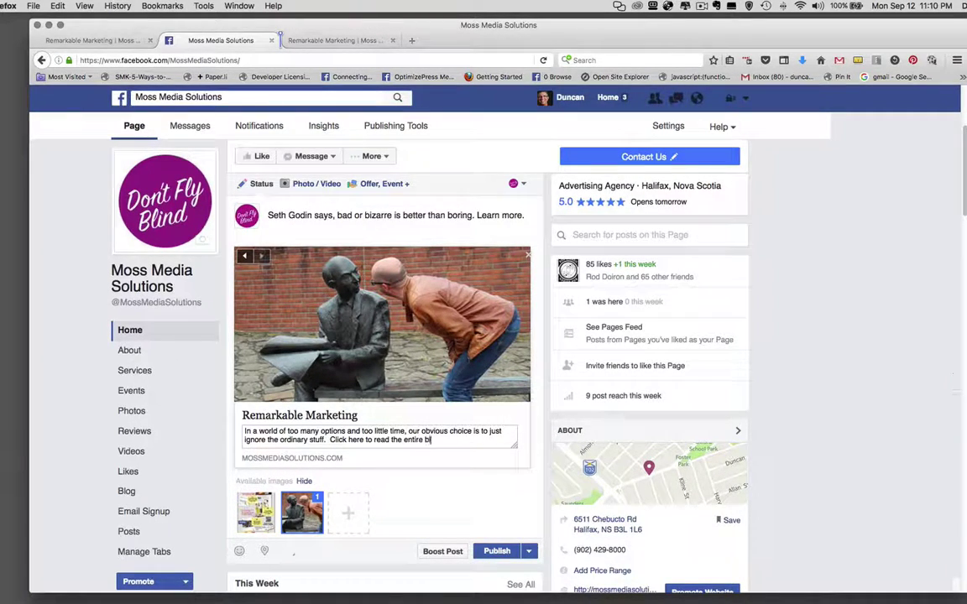
{"action": "type", "text": "og."}
{"action": "left_click", "coordinate": [420, 501]}
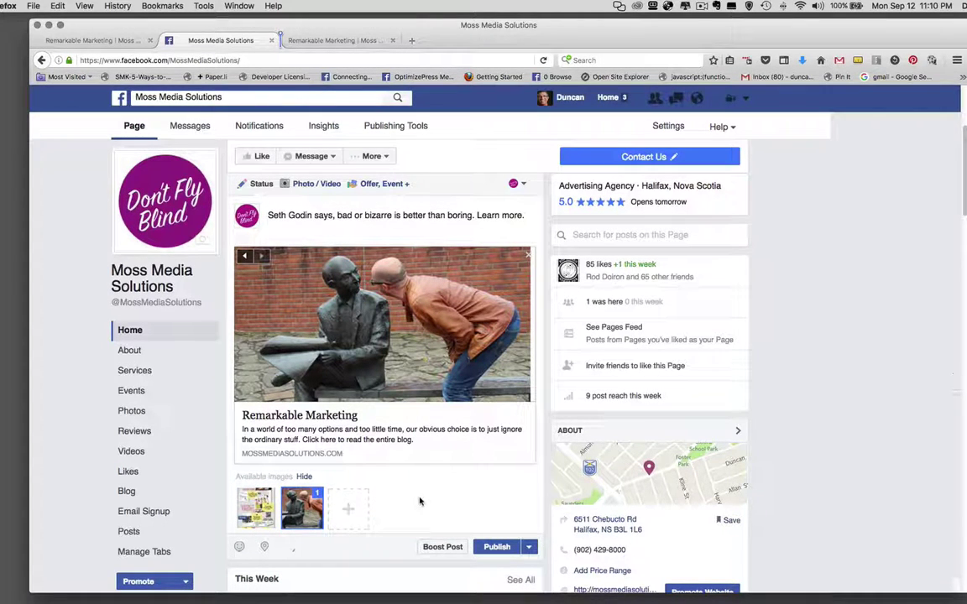
Publish the post and open its blog link preview in a new tab
{"action": "left_click", "coordinate": [497, 547]}
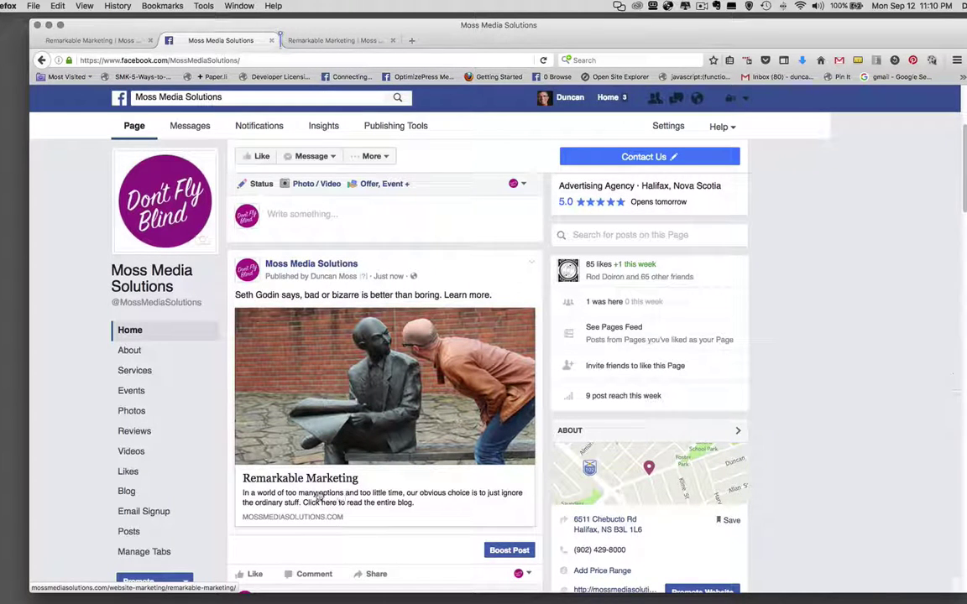
{"action": "left_click", "coordinate": [349, 336]}
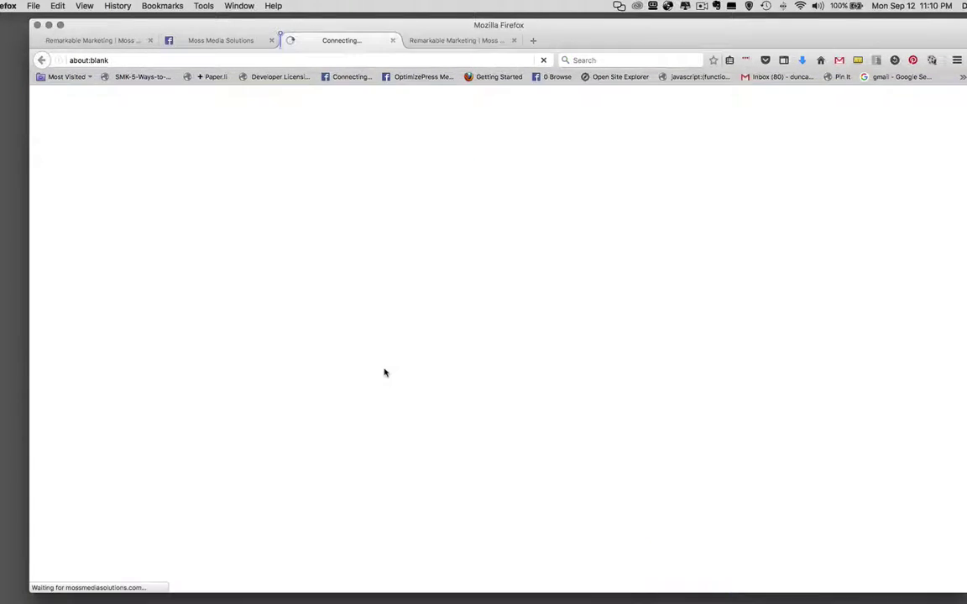